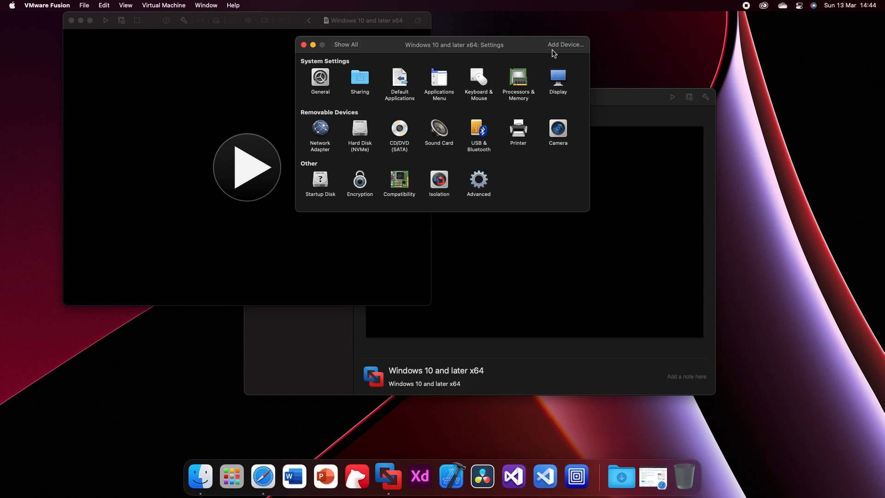
# - Add a Trusted Platform Module to the virtual machine and return to its settings overview
pyautogui.click(476, 128)
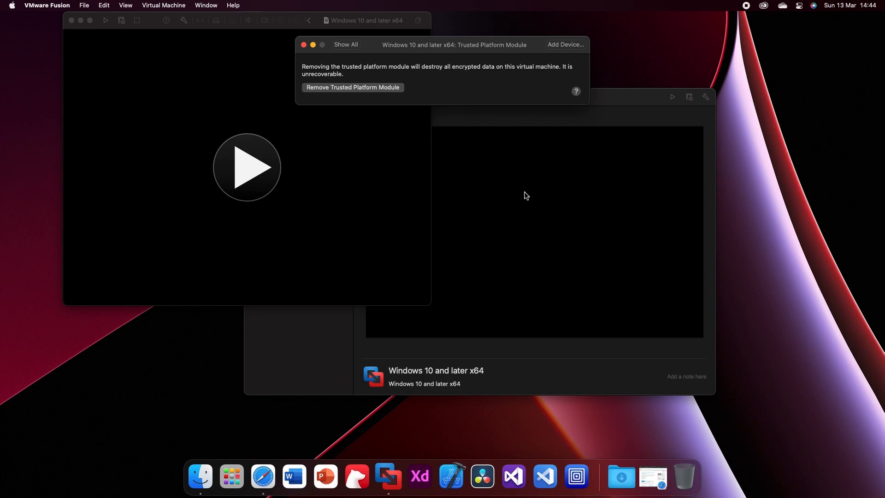
pyautogui.click(353, 45)
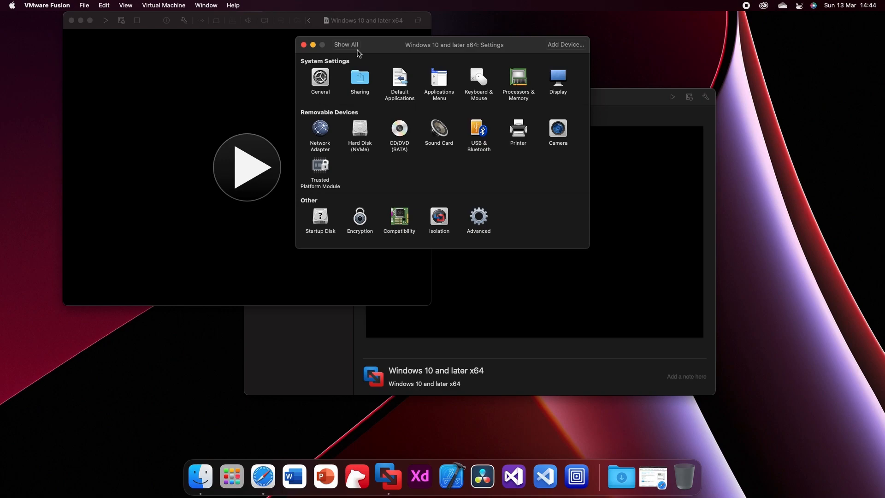
# - Connect the virtual CD/DVD drive and assign it the Windows 11.iso disc image from the Virtual Machines drive
pyautogui.click(400, 129)
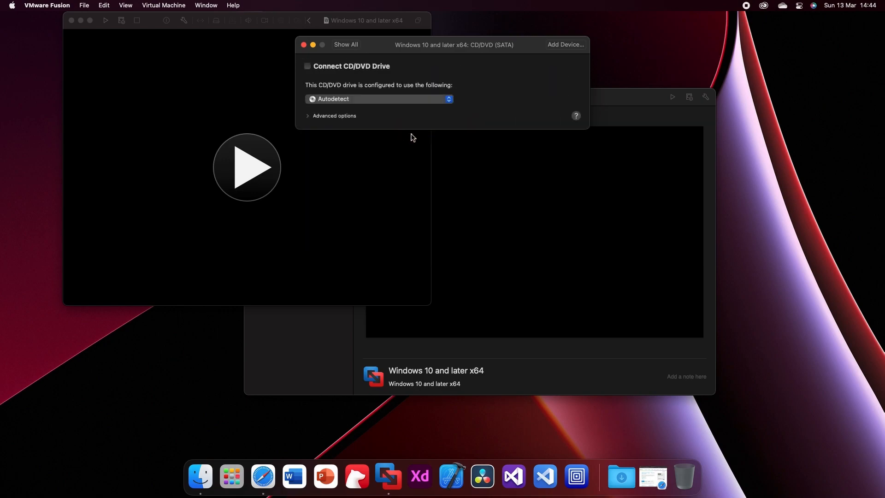
pyautogui.click(308, 67)
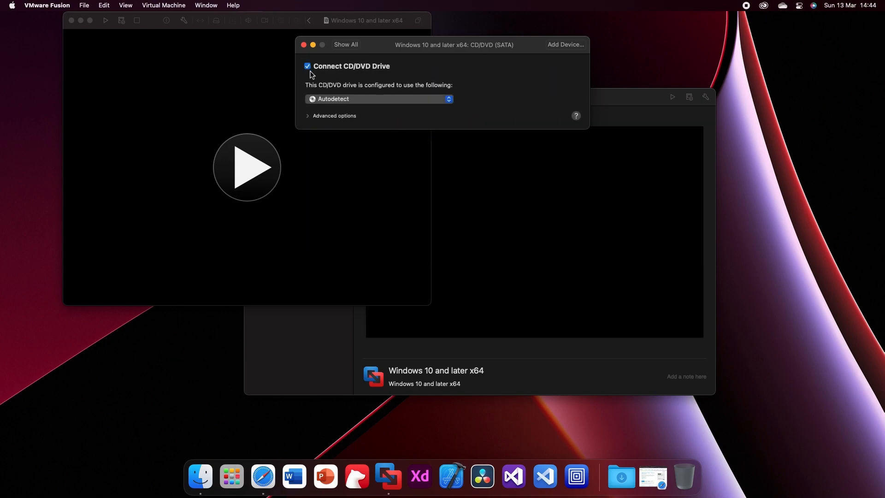
pyautogui.click(405, 98)
pyautogui.click(419, 118)
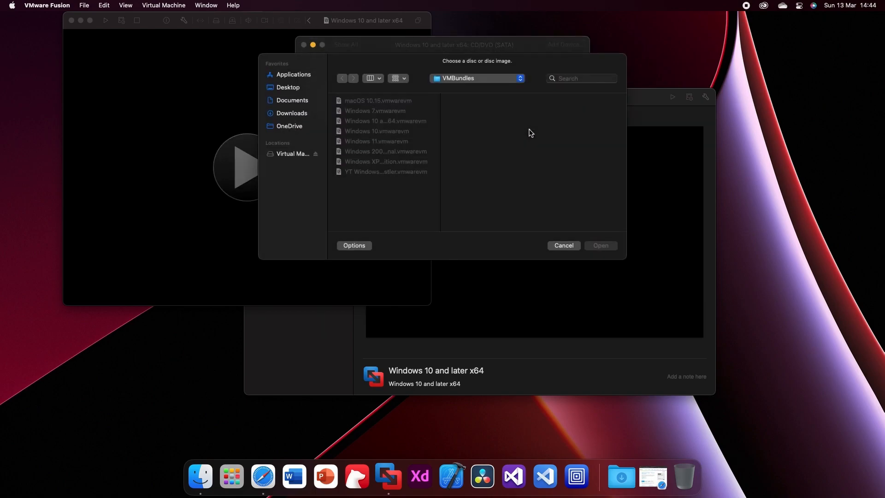
pyautogui.click(282, 154)
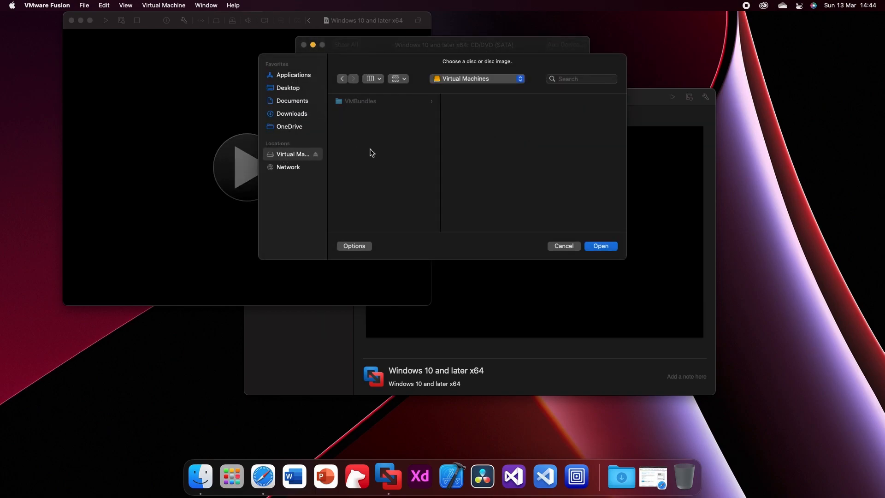
pyautogui.click(390, 102)
pyautogui.click(513, 112)
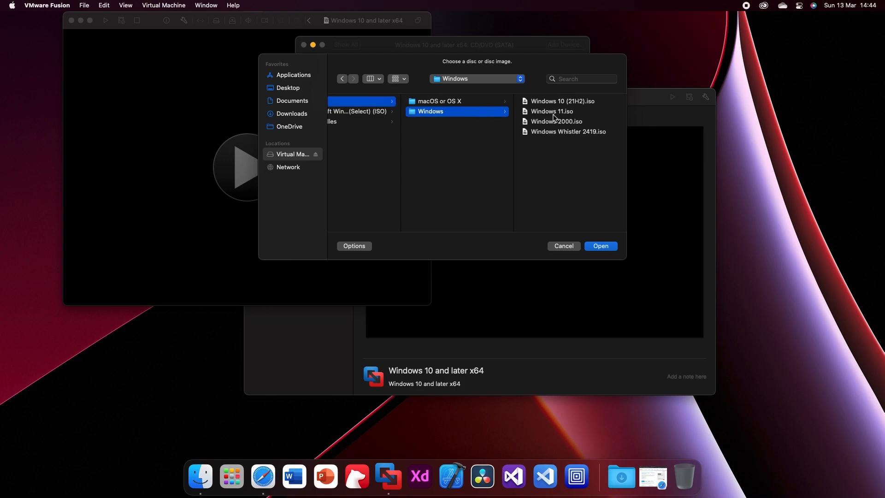
pyautogui.click(574, 111)
pyautogui.click(602, 246)
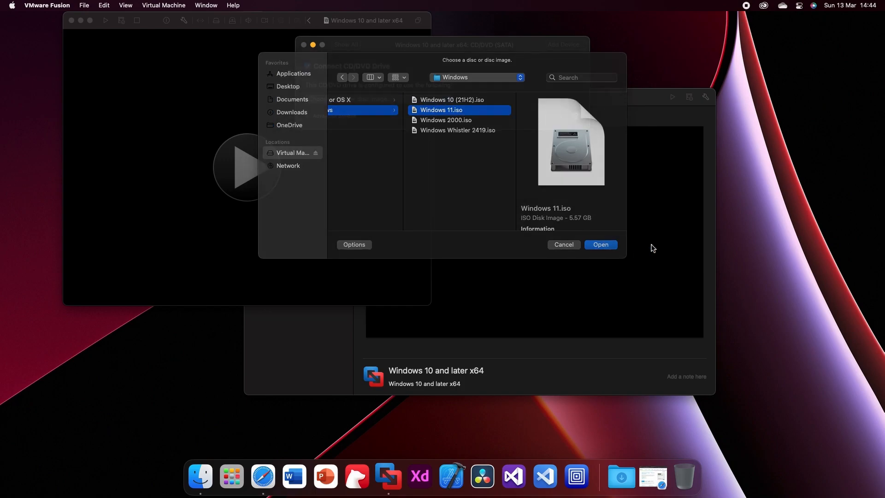
pyautogui.click(346, 45)
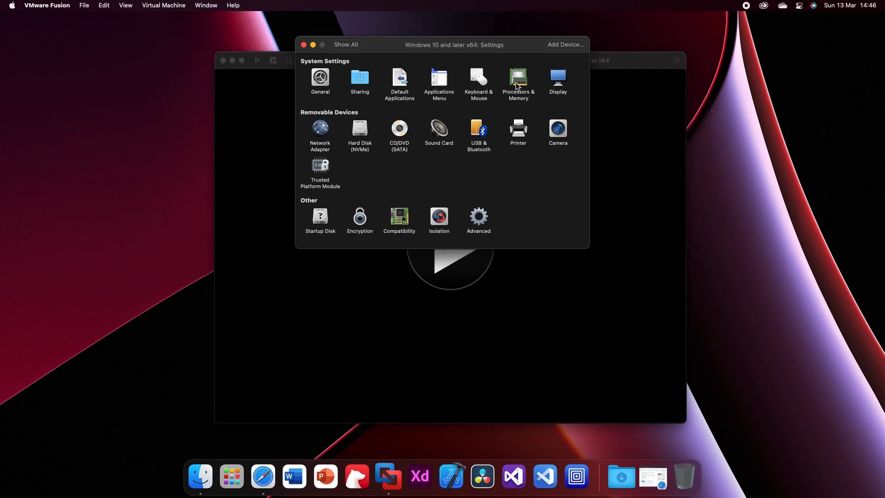
# - Increase the memory allocated to the virtual machine and close its settings
pyautogui.click(518, 85)
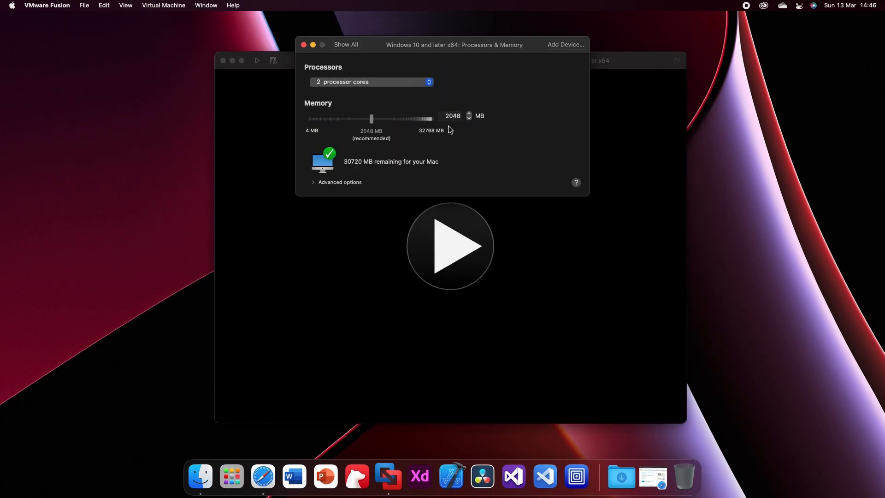
pyautogui.moveTo(373, 124); pyautogui.dragTo(416, 119)
pyautogui.click(304, 45)
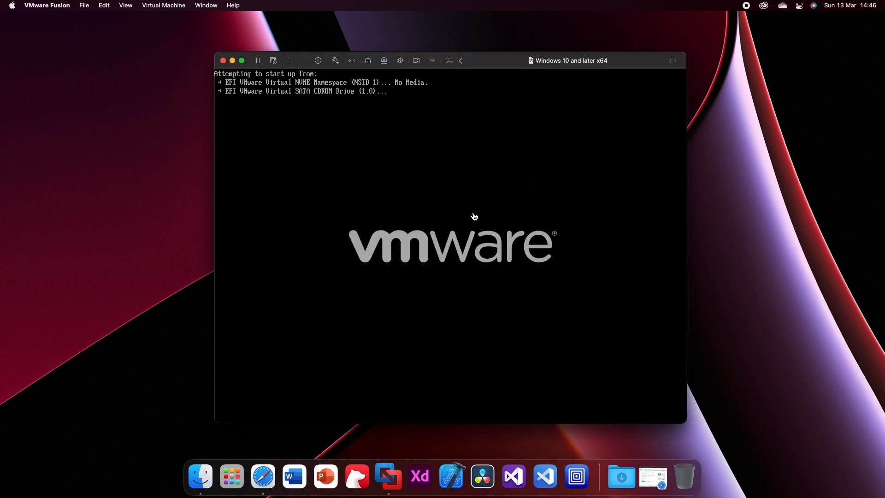
# - Boot the virtual machine from the installation disc and start installing Windows with the English (United Kingdom) language settings
pyautogui.click(465, 237)
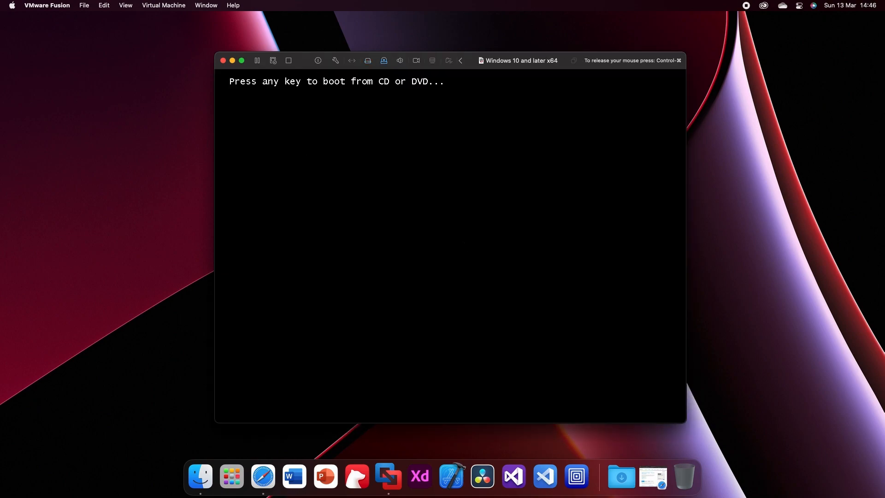
pyautogui.press('Return')
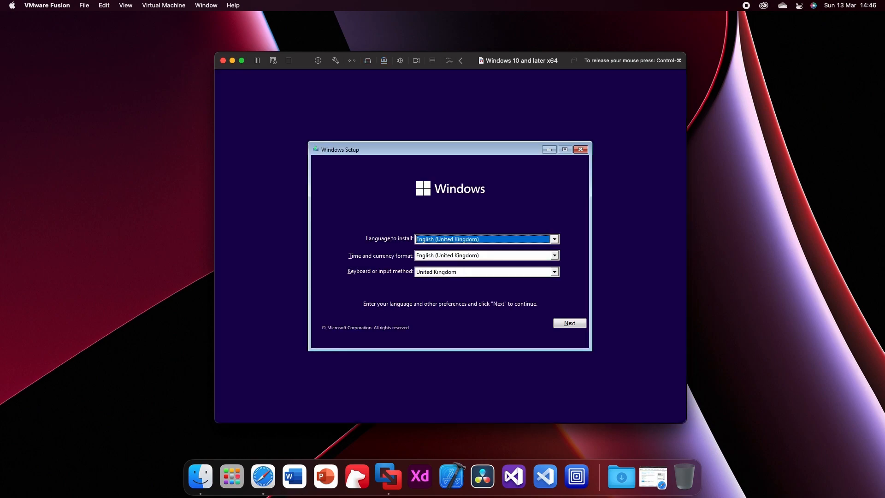
pyautogui.click(569, 325)
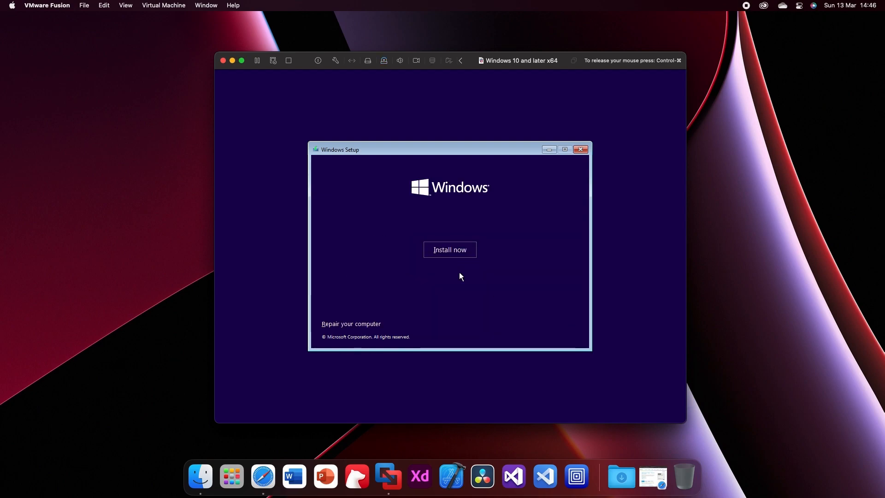
pyautogui.click(446, 254)
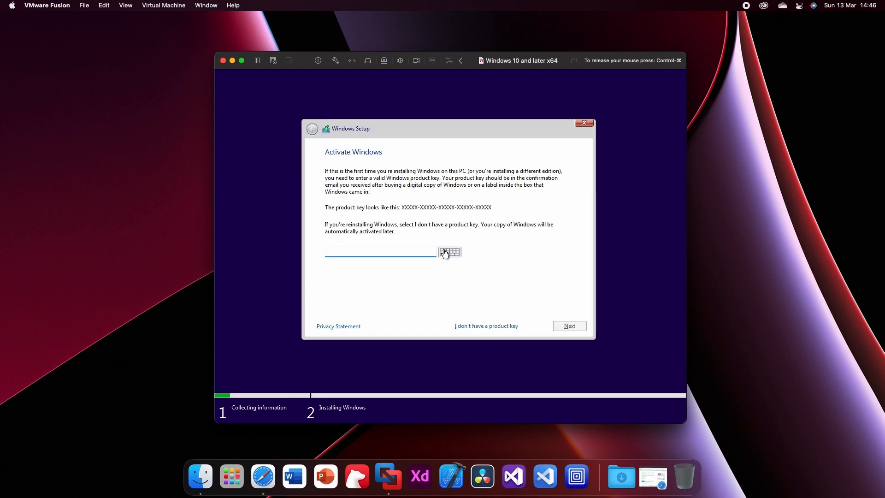
# - Continue without a product key and choose Windows 11 Pro as the operating system to install
pyautogui.click(466, 324)
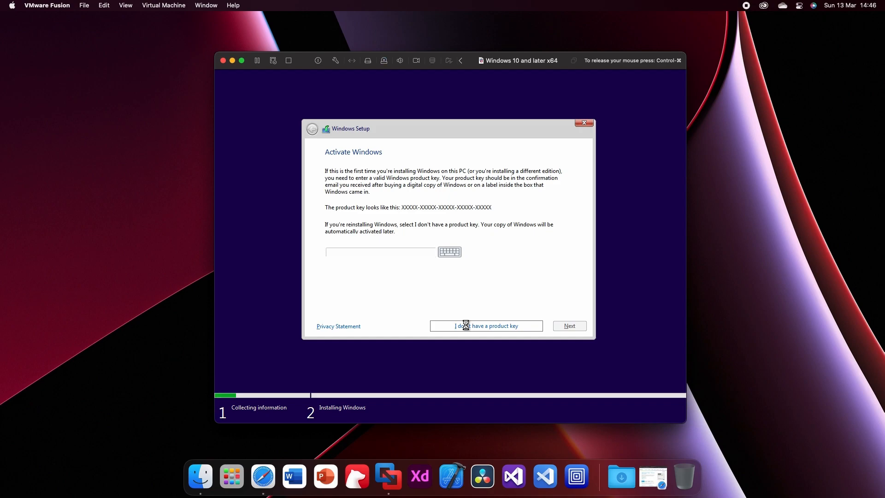
pyautogui.click(368, 228)
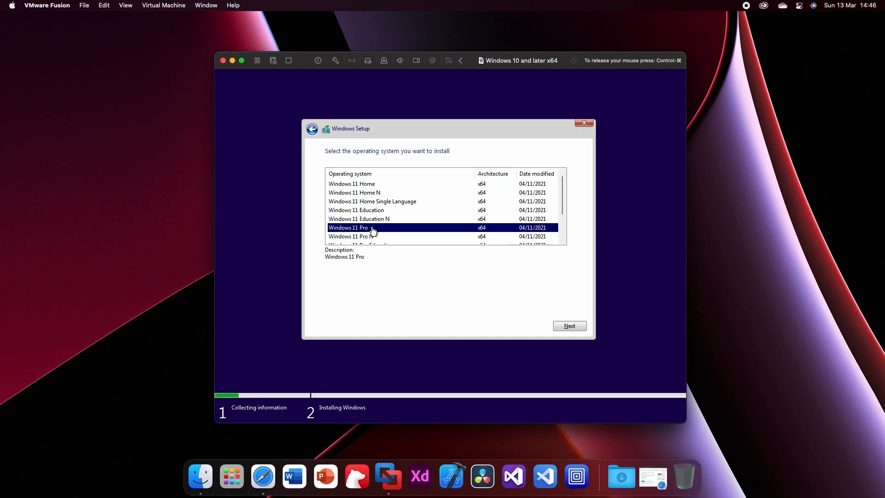
pyautogui.click(579, 327)
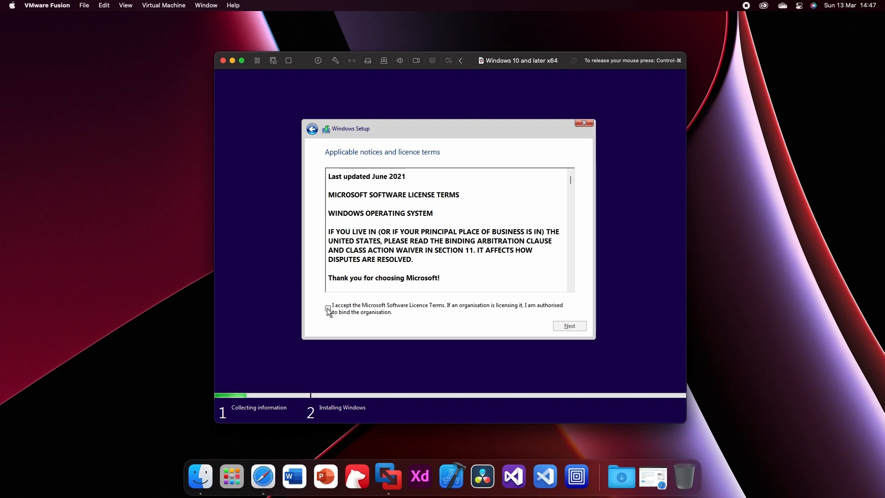
# - Accept the licence terms and start a custom installation on the unallocated space of Drive 0
pyautogui.click(329, 308)
pyautogui.click(567, 326)
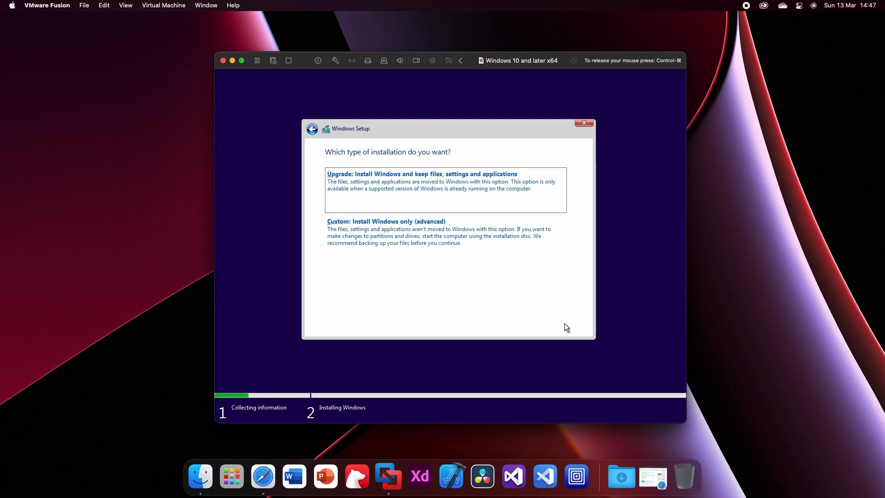
pyautogui.click(466, 249)
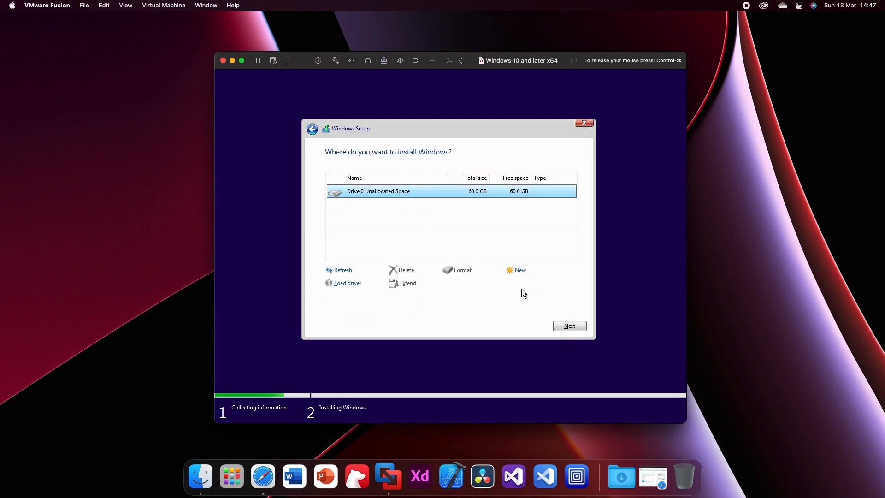
pyautogui.click(569, 326)
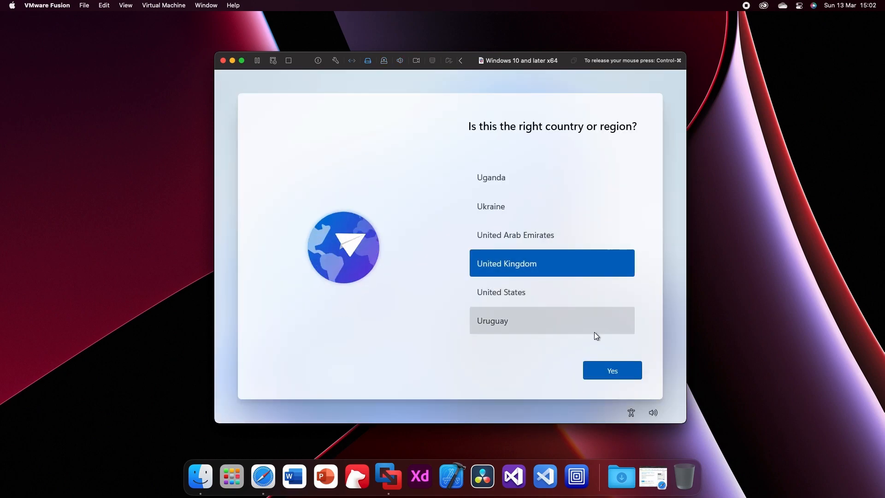
# - Confirm United Kingdom as both the country and the keyboard layout, without adding a second layout
pyautogui.click(618, 373)
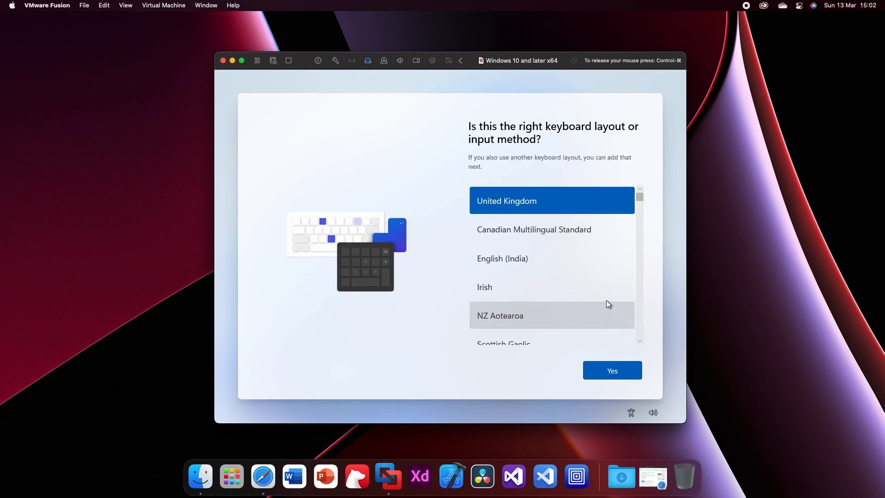
pyautogui.click(612, 368)
pyautogui.click(613, 369)
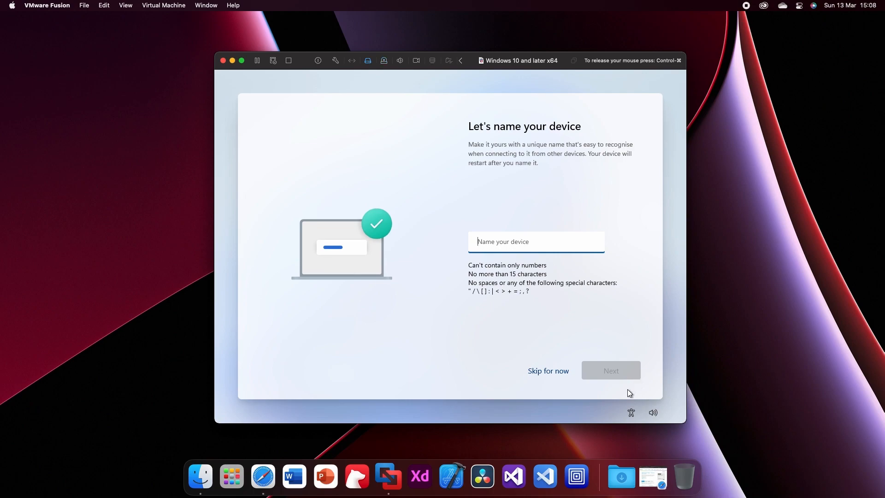
# - Skip naming the device and set it up for personal use
pyautogui.click(536, 371)
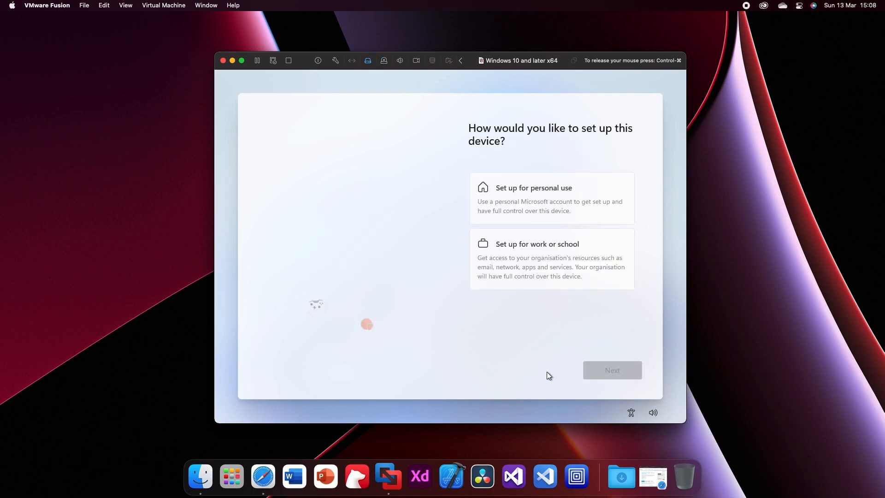
pyautogui.click(578, 189)
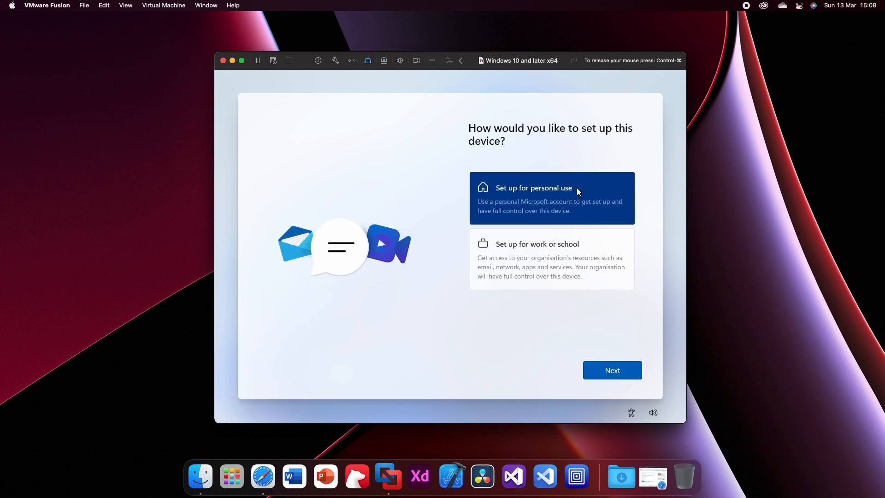
pyautogui.click(611, 366)
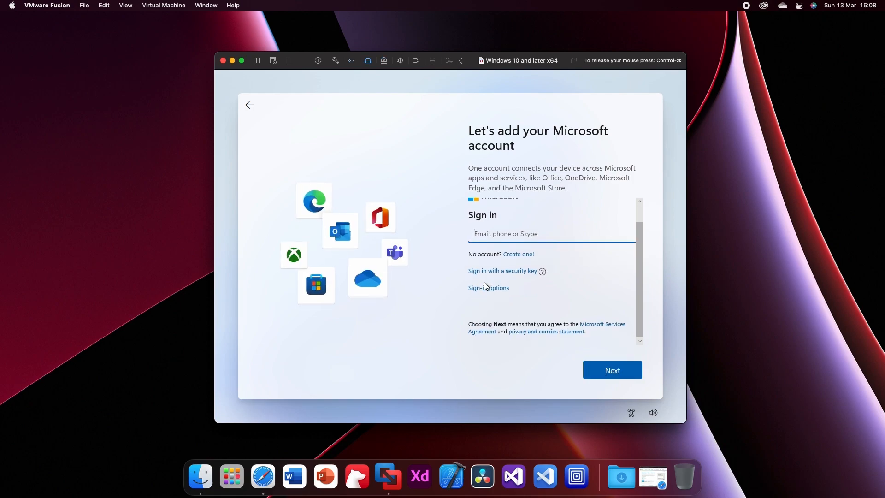
# - Choose an offline account from the sign-in options and skip the Microsoft account for now
pyautogui.click(483, 288)
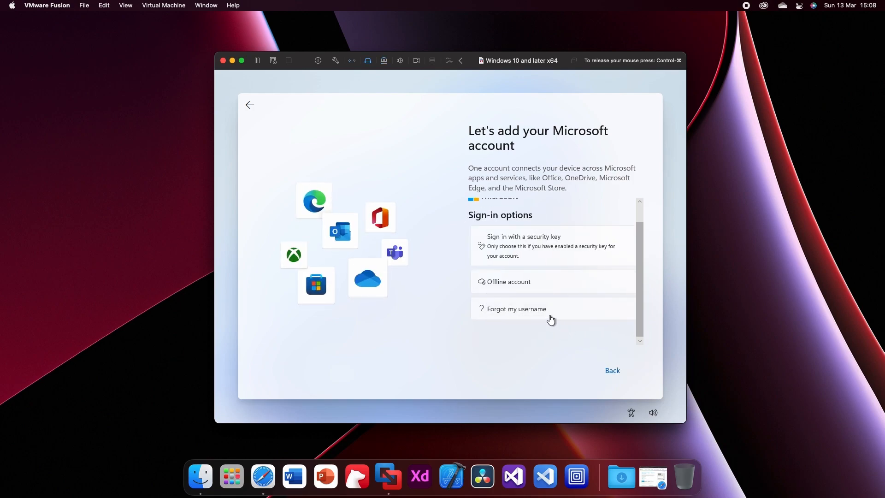
pyautogui.click(522, 283)
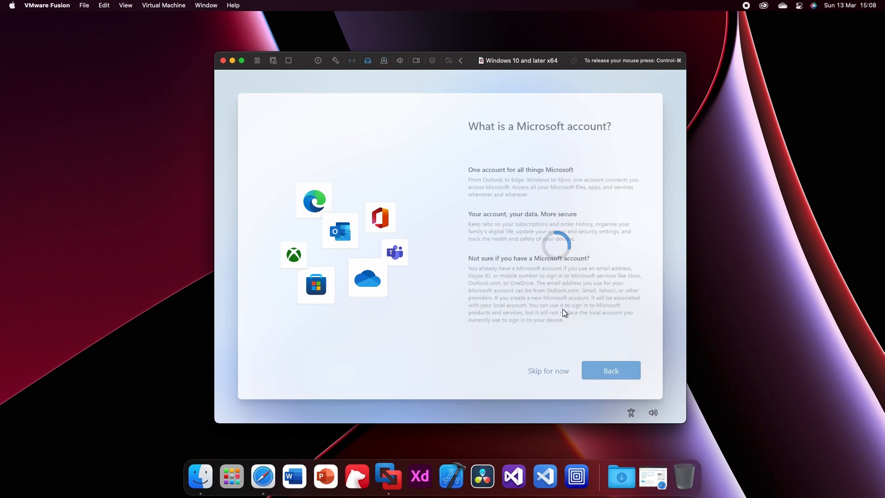
pyautogui.click(538, 370)
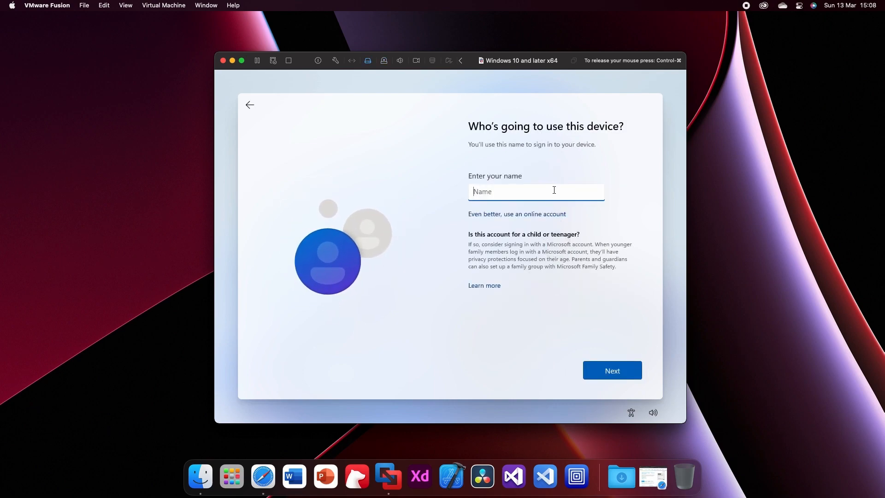
# - Enter the user name for the local account and leave its password blank
pyautogui.write('Upscaled98')
pyautogui.press('Return')
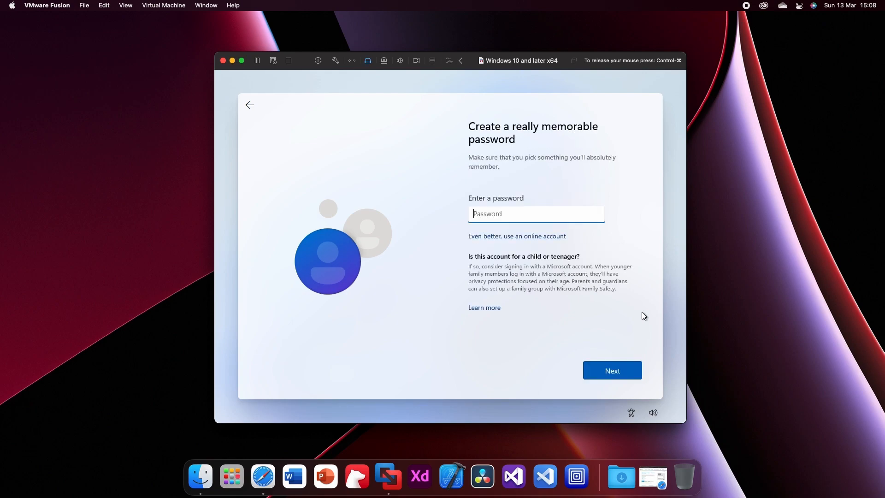
pyautogui.click(604, 372)
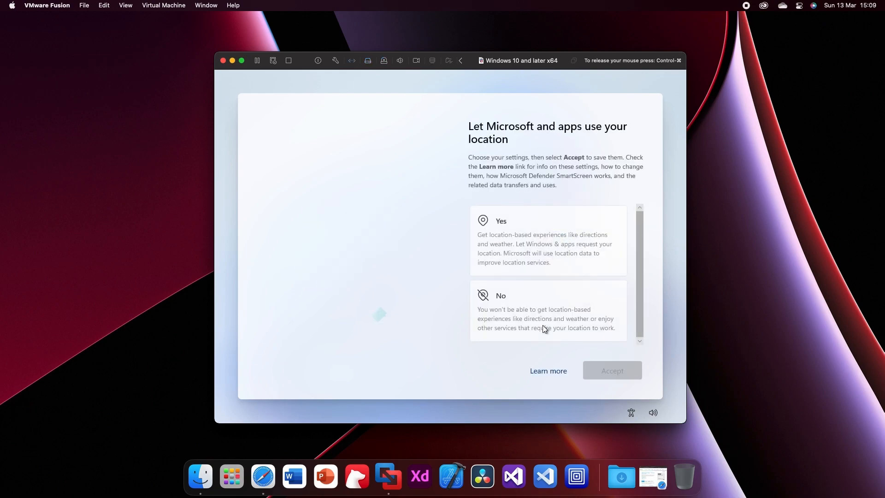
# - Refuse location access for Microsoft and apps, and decline the privacy option on the following page
pyautogui.click(543, 325)
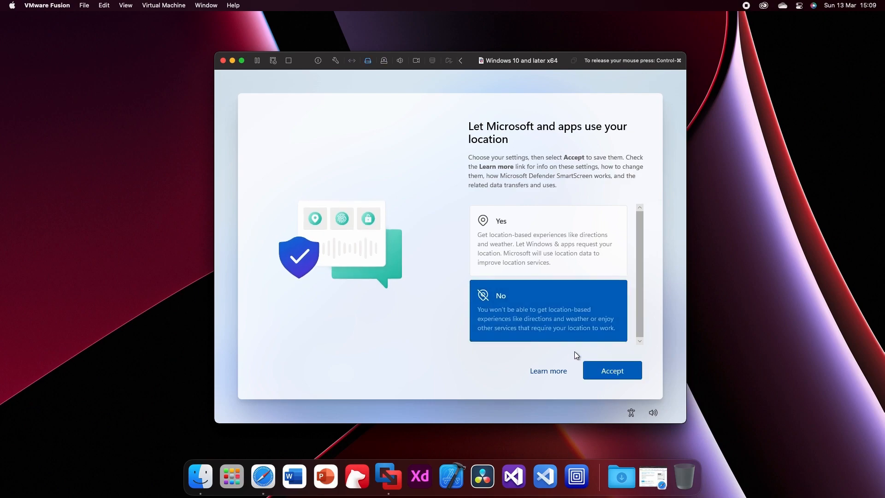
pyautogui.click(605, 366)
pyautogui.click(537, 311)
pyautogui.click(615, 373)
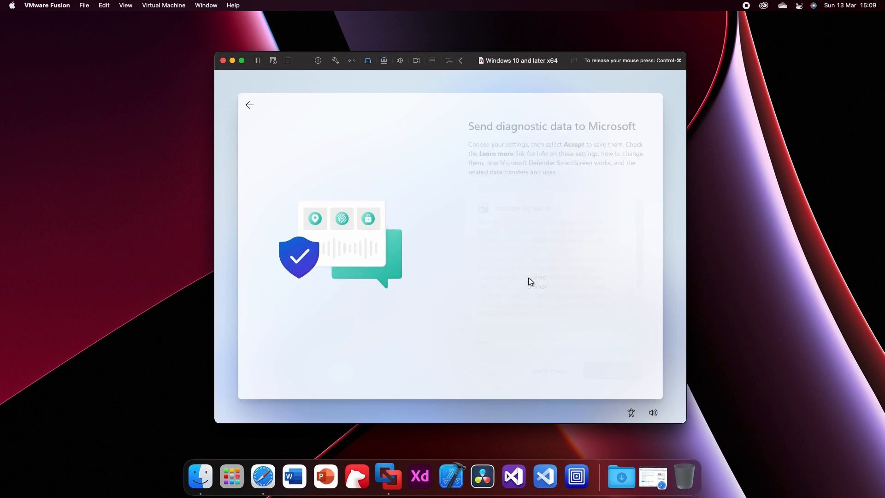
# - Decline sending optional diagnostic data and set Improve inking & typing to No
pyautogui.scroll(-3, 525, 302)
pyautogui.click(531, 325)
pyautogui.click(617, 369)
pyautogui.click(544, 313)
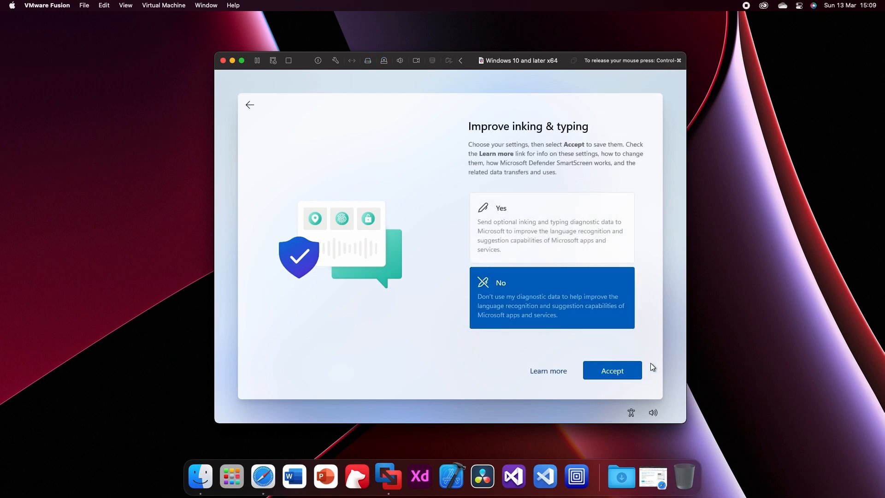
pyautogui.click(627, 370)
# - Set tailored experiences with diagnostic data to No and decline the final privacy option to finish the Windows setup
pyautogui.scroll(-1, 536, 304)
pyautogui.click(535, 304)
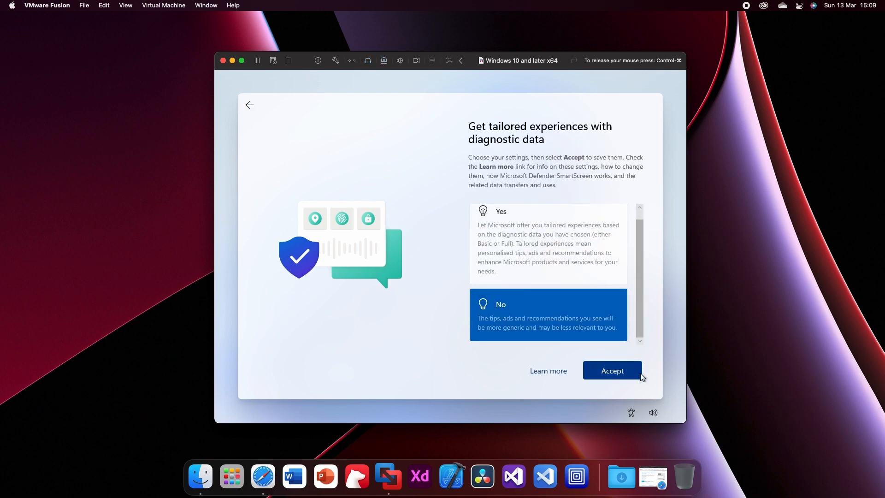
pyautogui.click(635, 369)
pyautogui.click(574, 307)
pyautogui.click(615, 374)
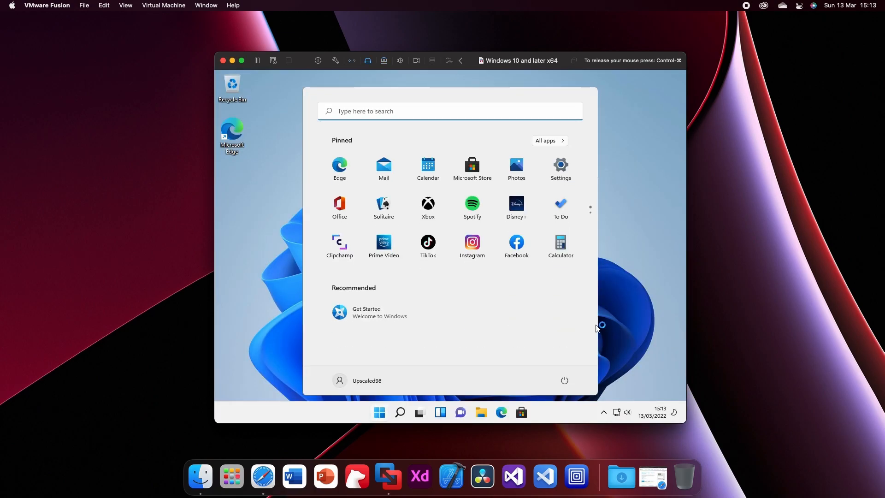
# - Release the mouse from the virtual machine and connect the VMware Tools installer CD to it
pyautogui.click(612, 306)
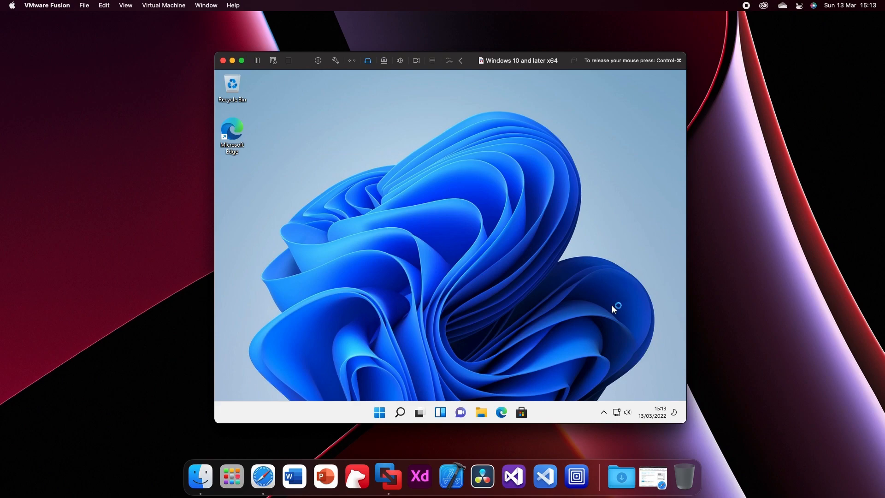
pyautogui.press('ctrl+super')
pyautogui.click(158, 5)
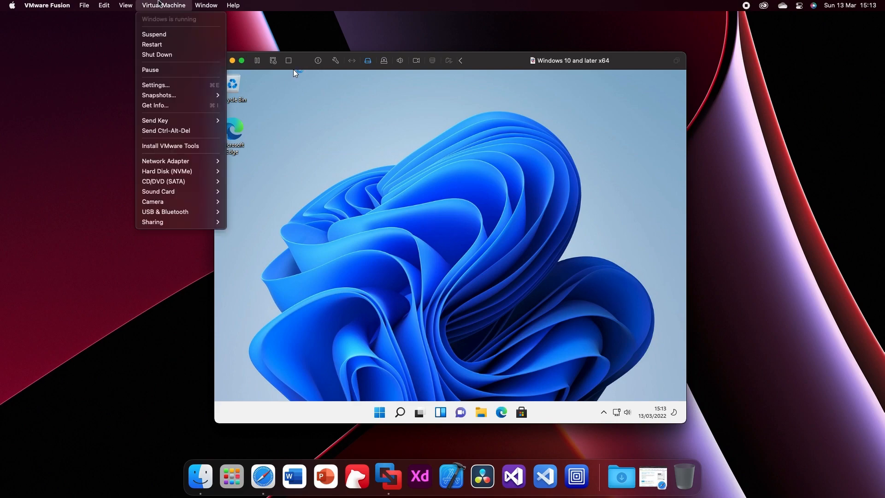
pyautogui.click(177, 145)
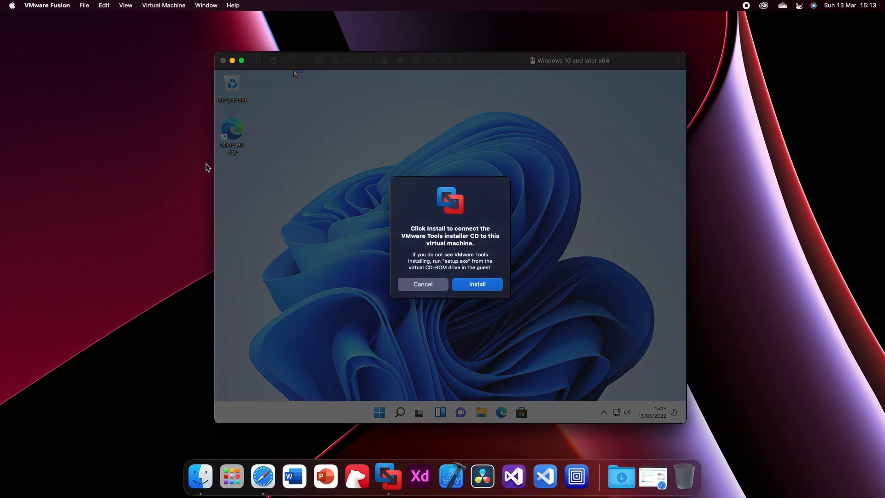
pyautogui.click(485, 284)
# - Run setup64 from the VMware Tools DVD drive (D:) in the guest and allow it to make changes to the device
pyautogui.click(481, 412)
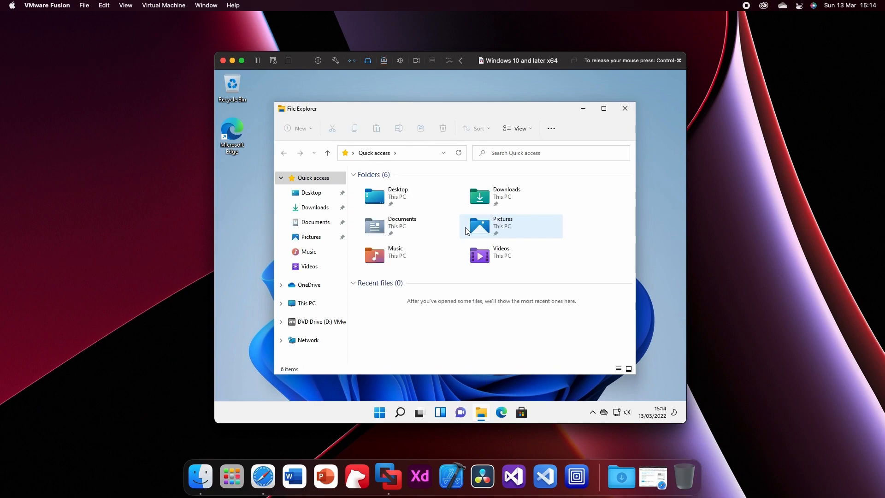
pyautogui.click(318, 321)
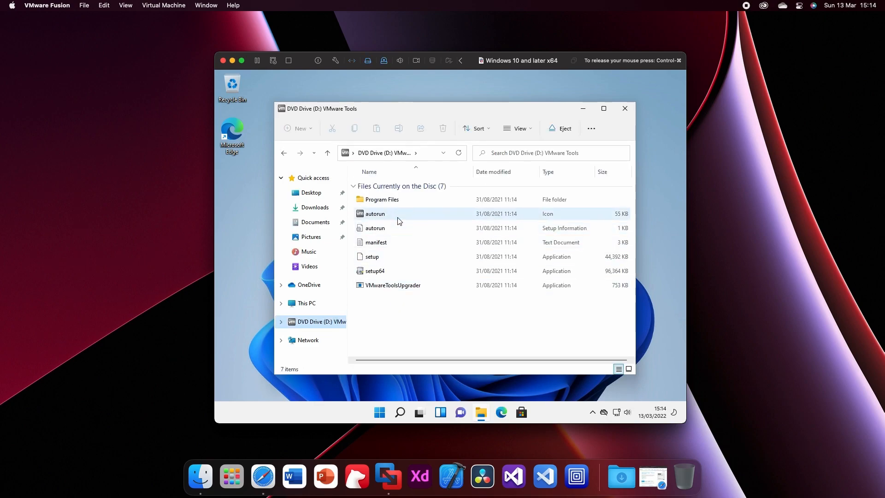
pyautogui.doubleClick(382, 270)
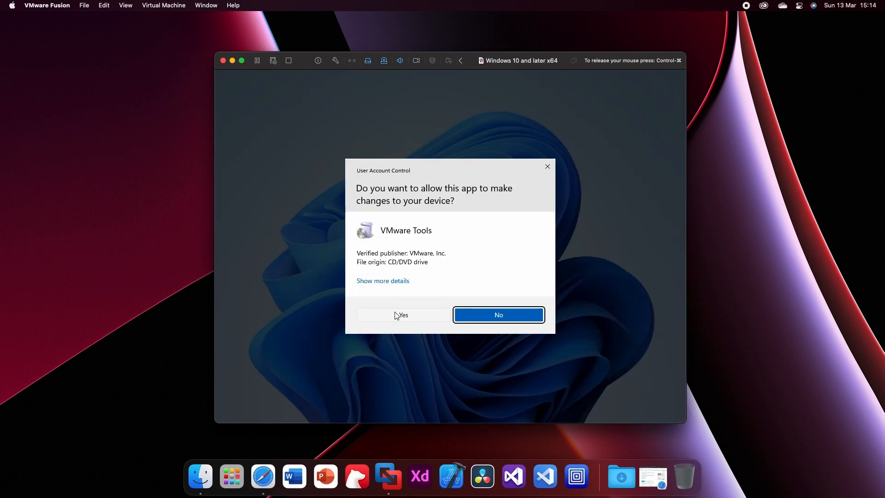
pyautogui.click(397, 316)
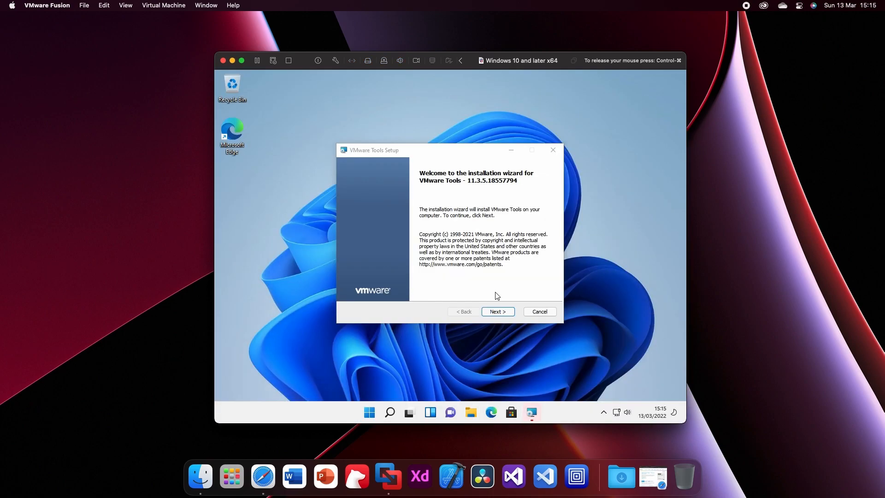
# - Start the VMware Tools installation with the Typical setup type
pyautogui.click(494, 313)
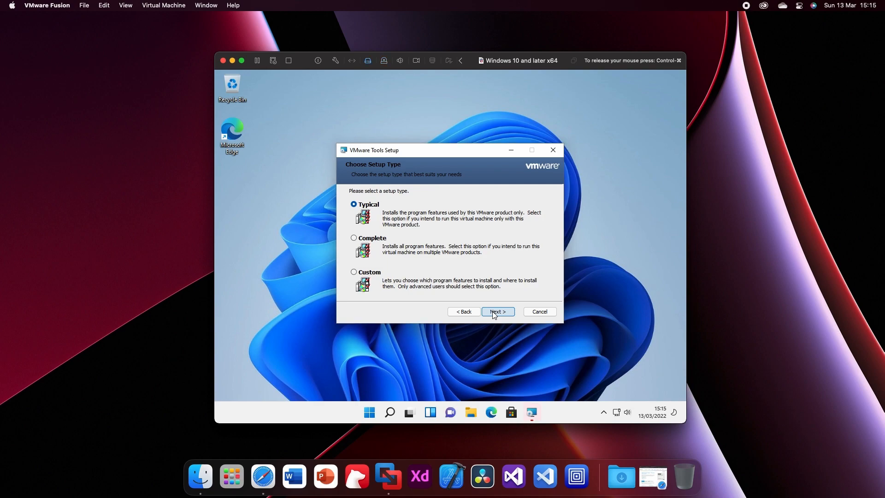
pyautogui.click(494, 312)
pyautogui.click(493, 312)
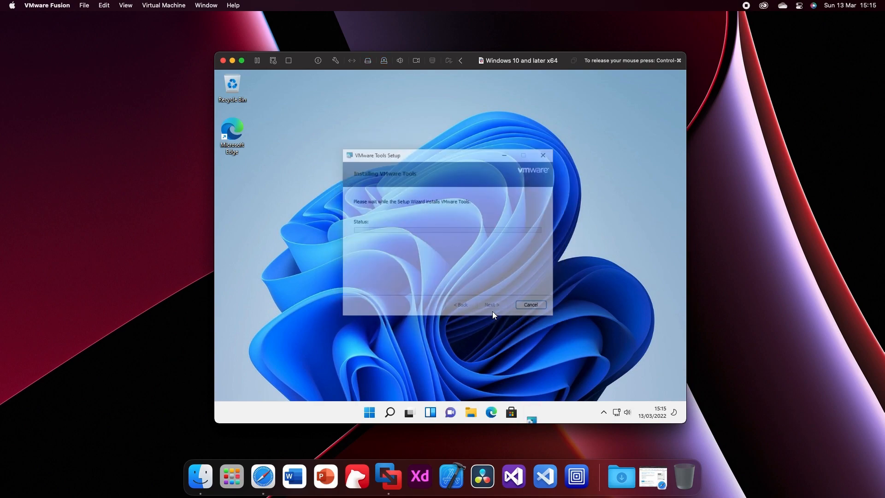